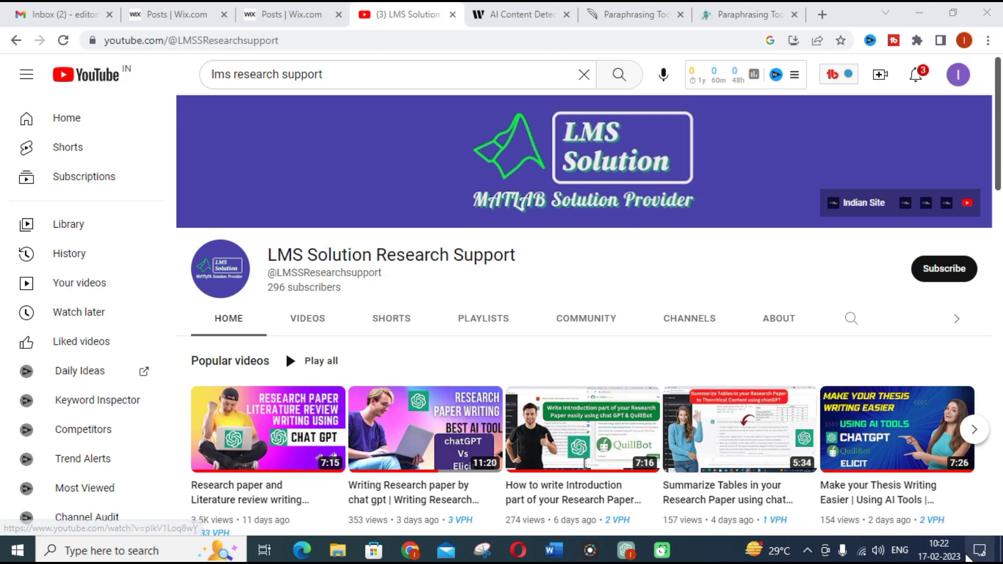
Switch to ChatGPT and submit the prompt "explain briefly about pv panel"
key(alt+Tab)
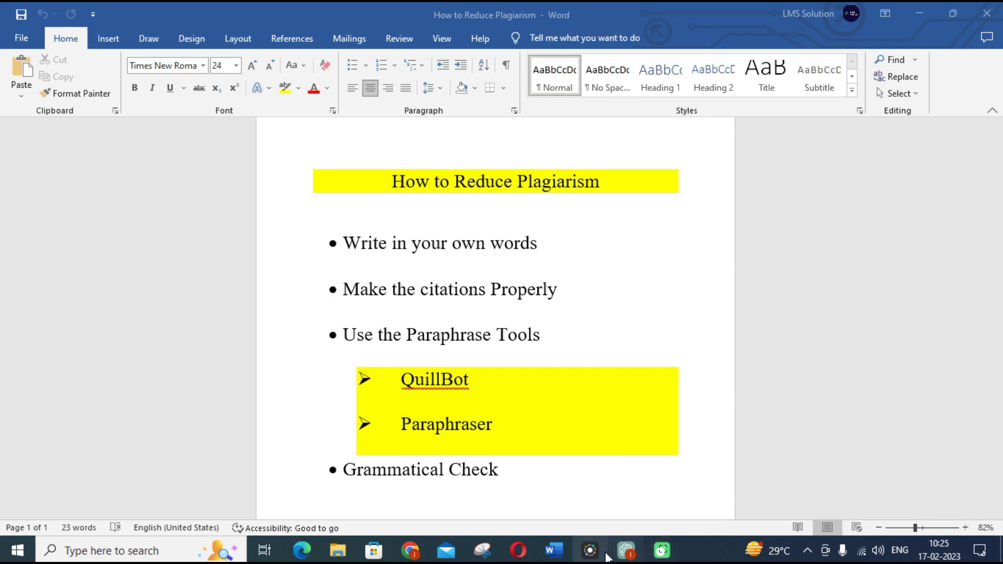
click(629, 557)
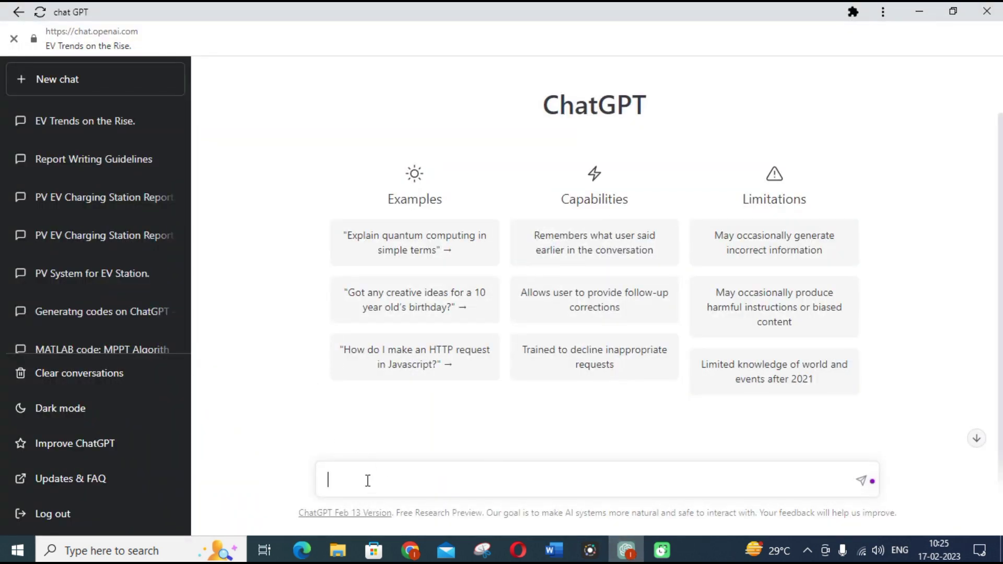
text(explain briefly about )
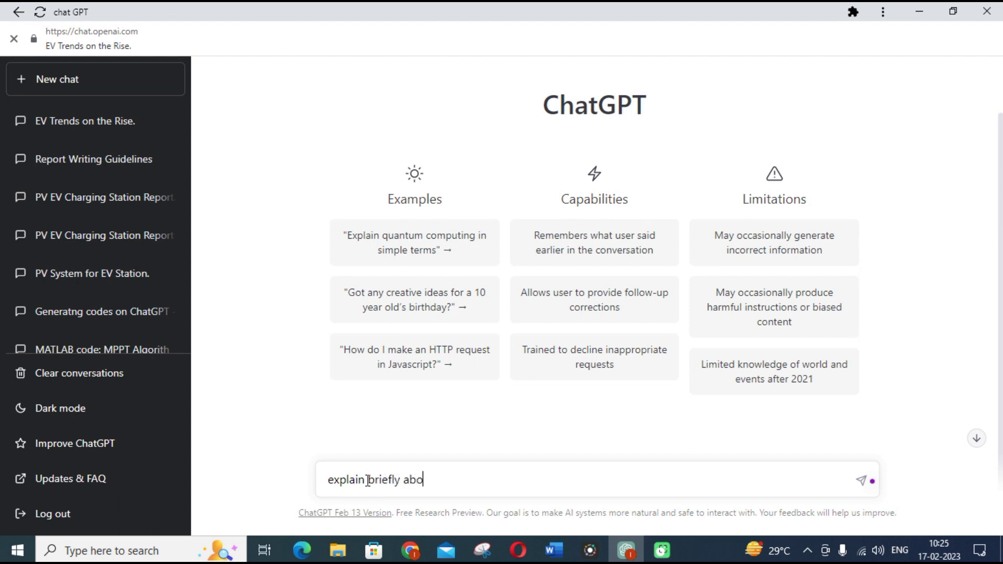
text(pv panel)
key(Return)
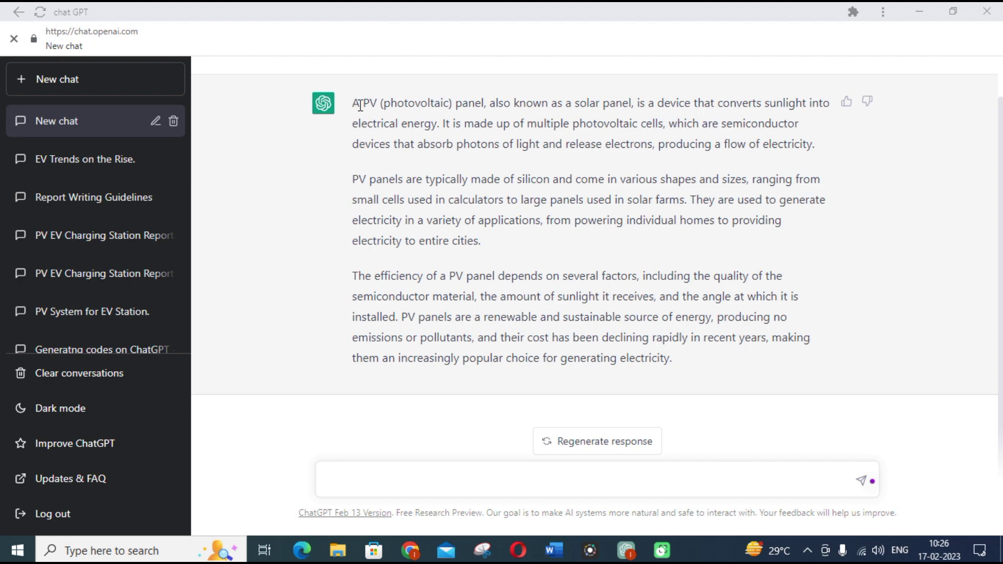
Copy ChatGPT's full PV panel answer into Writer's AI Content Detector in Chrome and analyze it
drag(356, 102, 697, 386)
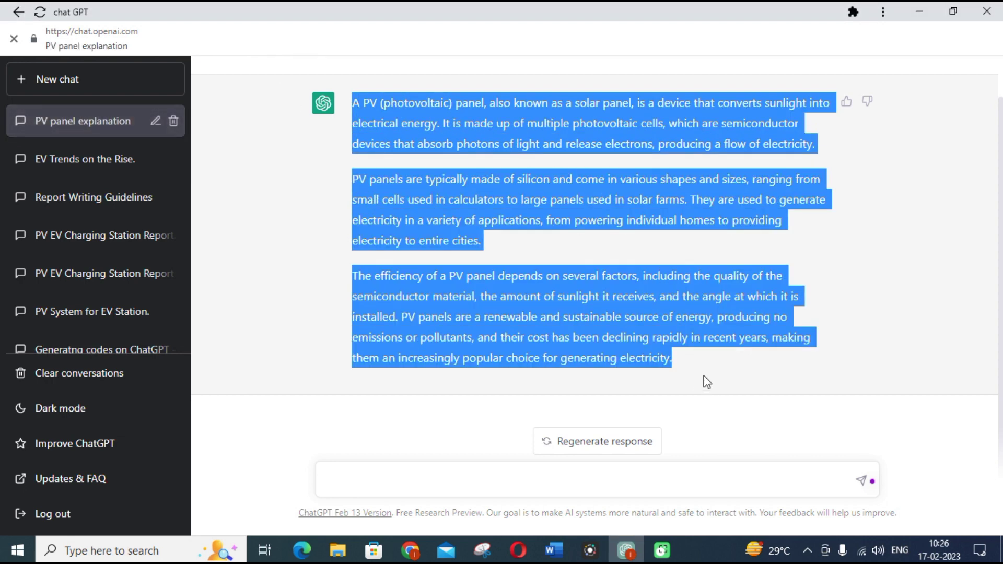
click(411, 550)
click(507, 14)
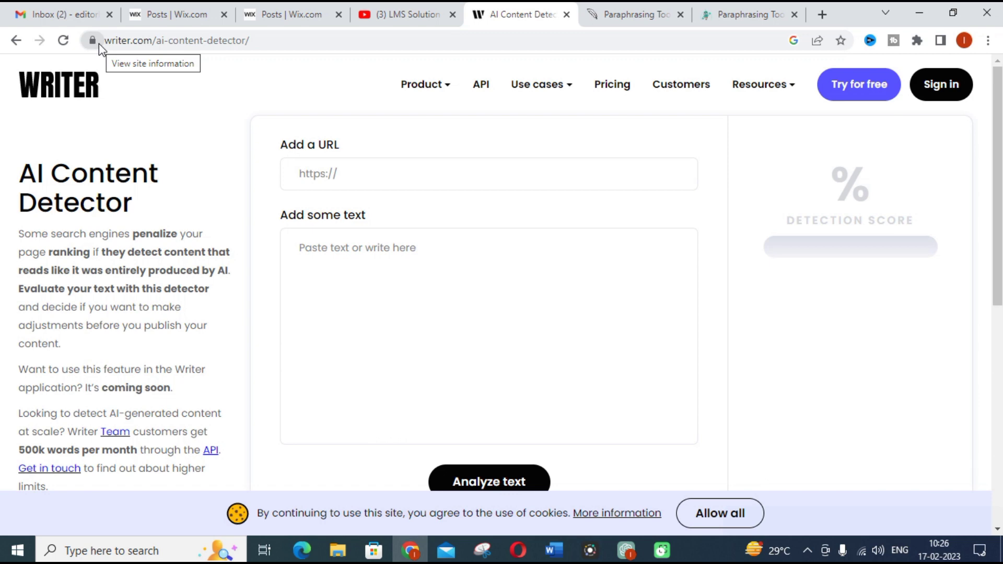
click(325, 251)
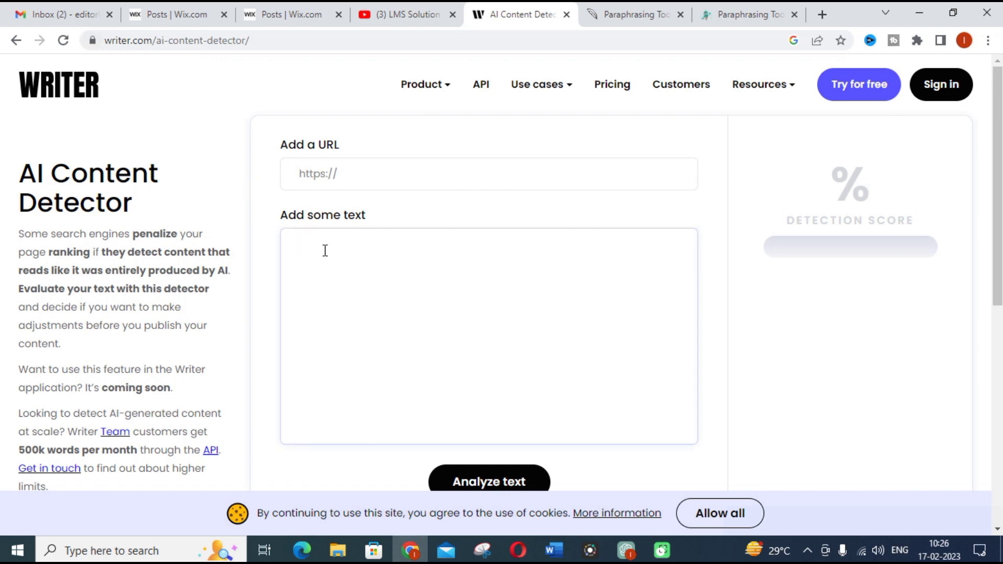
key(ctrl+v)
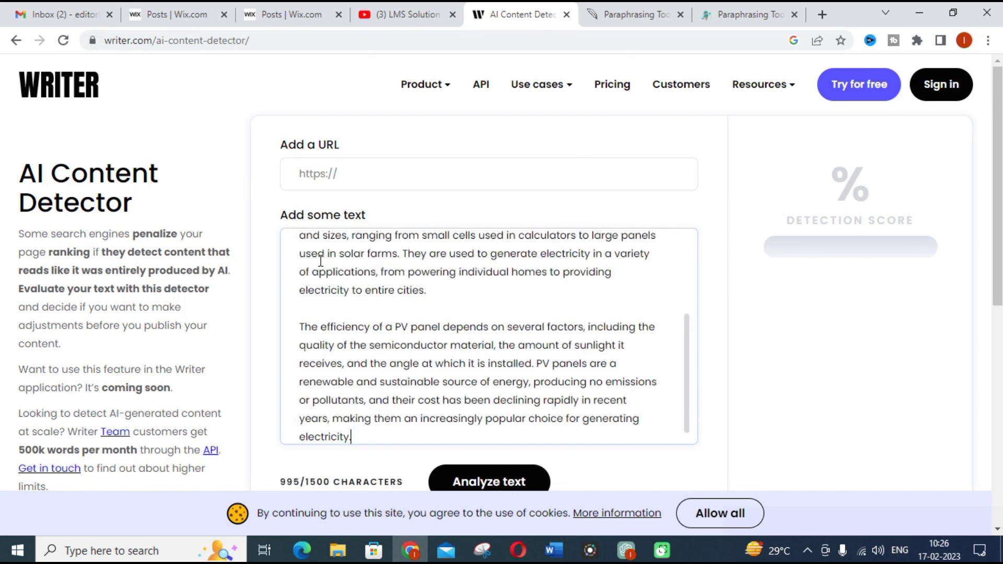
click(484, 483)
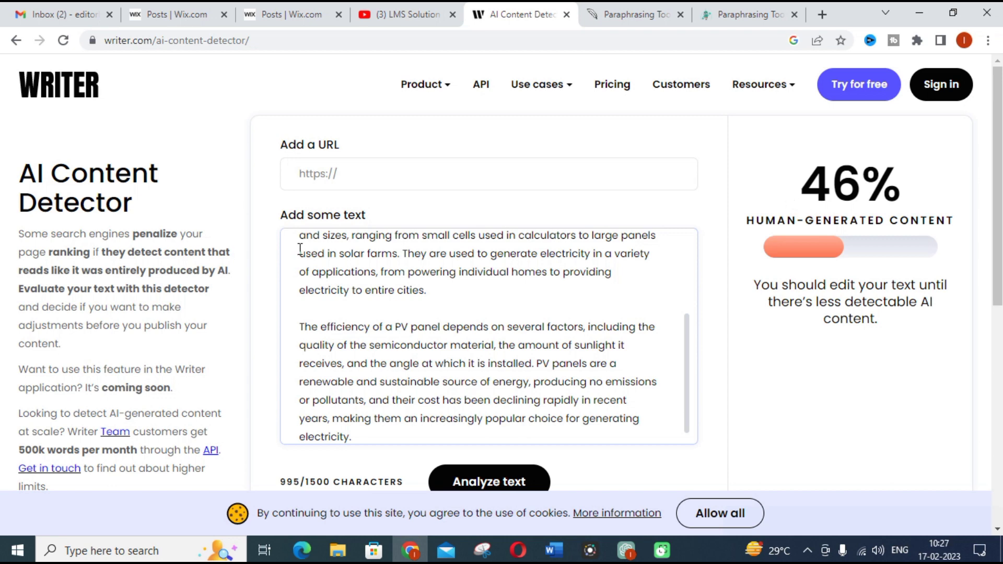
Paste the PV panel text into QuillBot's Paraphraser, paraphrase it in Standard mode, and dismiss the paraphraser history
click(629, 10)
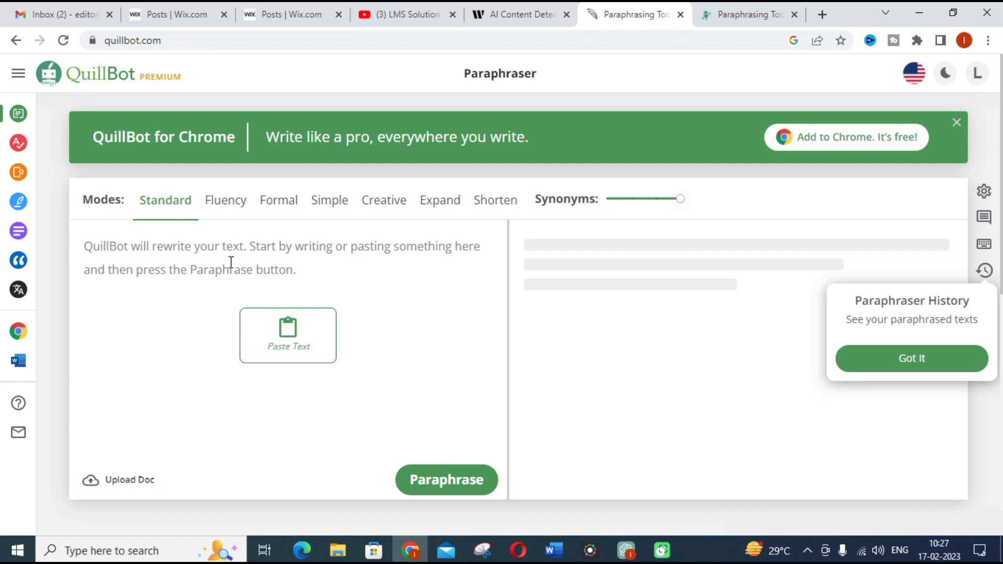
click(163, 263)
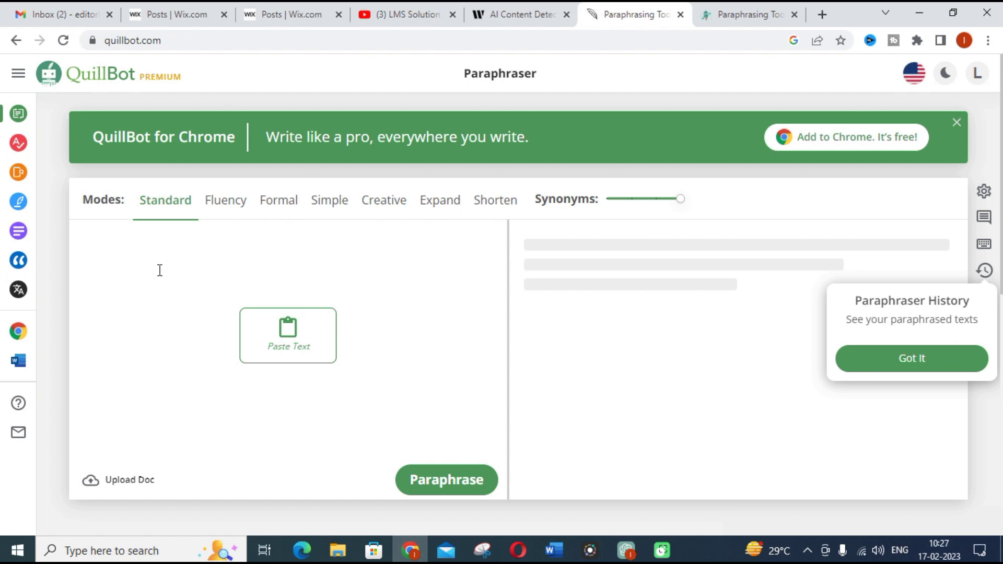
text(A PV (photovoltaic) panel, also known as a solar panel, is a device that converts sunlight into electrical energy. It is made up of multiple photovoltaic cells, which are semiconductor devices that absorb photons of light and release electrons, producing a flow of electricity.  PV panels are typically made of silicon and come in various shapes and sizes, ranging from small cells used in calculators to large panels used in solar farms. They are used to generate electricity in a variety of applications, from powering individual homes to providing electricity to entire cities.)
scroll(342, 289, down, 3)
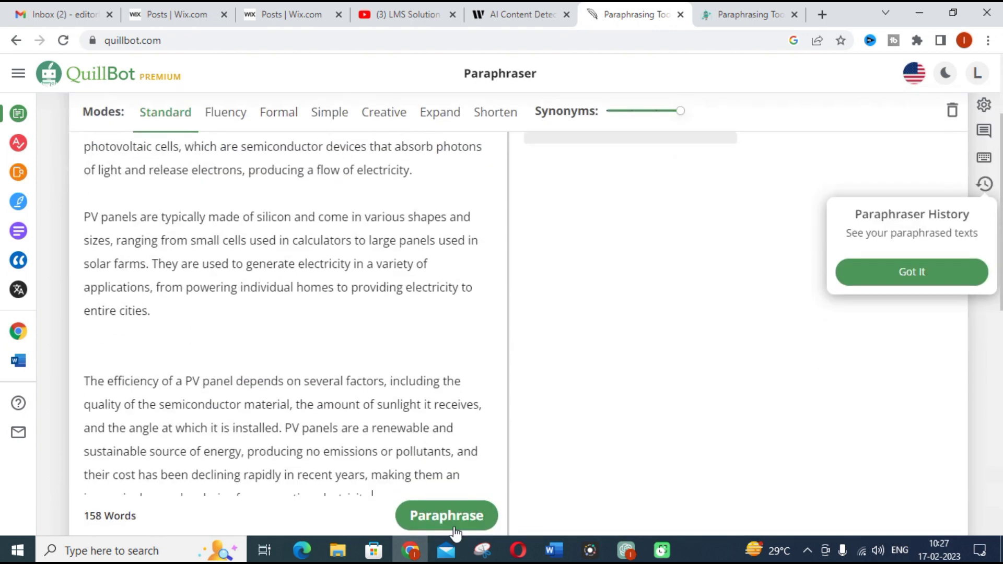
scroll(459, 356, up, 3)
click(447, 522)
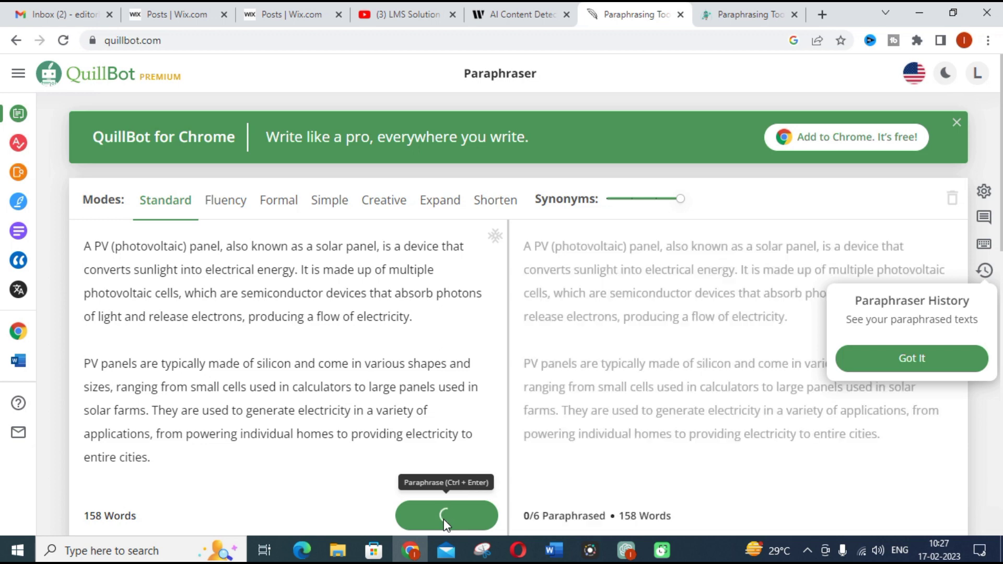
click(943, 362)
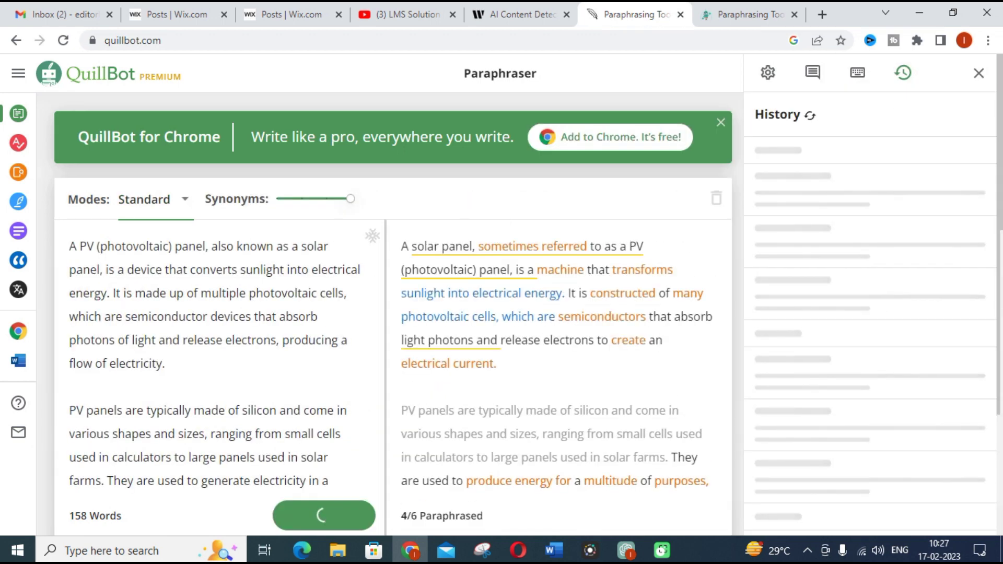
click(978, 72)
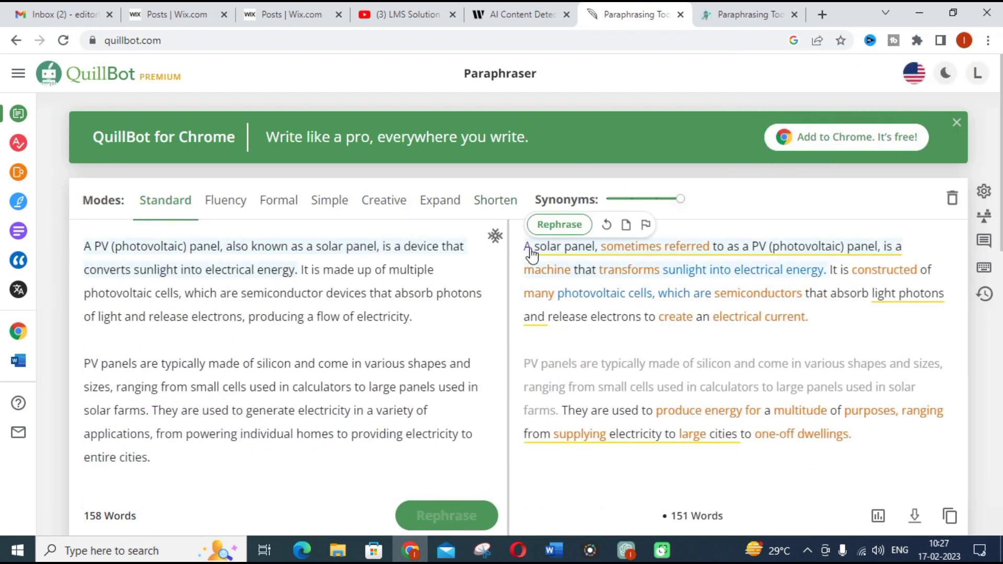
Replace the text in Writer's AI Content Detector with QuillBot's complete paraphrased version and analyze it
drag(524, 241, 851, 456)
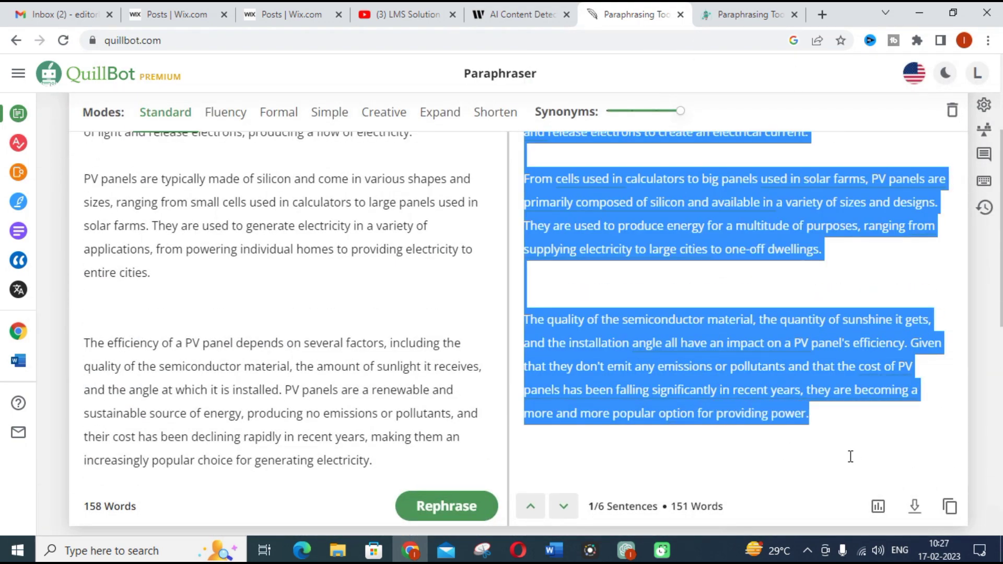
click(517, 14)
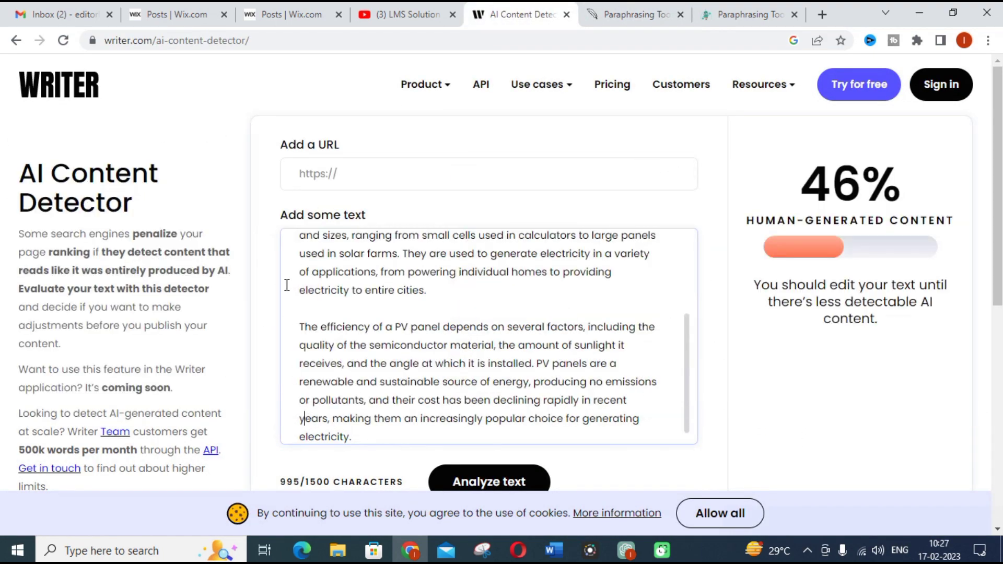
drag(309, 238, 532, 531)
key(BackSpace)
scroll(472, 441, up, 5)
drag(307, 248, 678, 379)
key(BackSpace)
key(BackSpace)
key(ctrl+v)
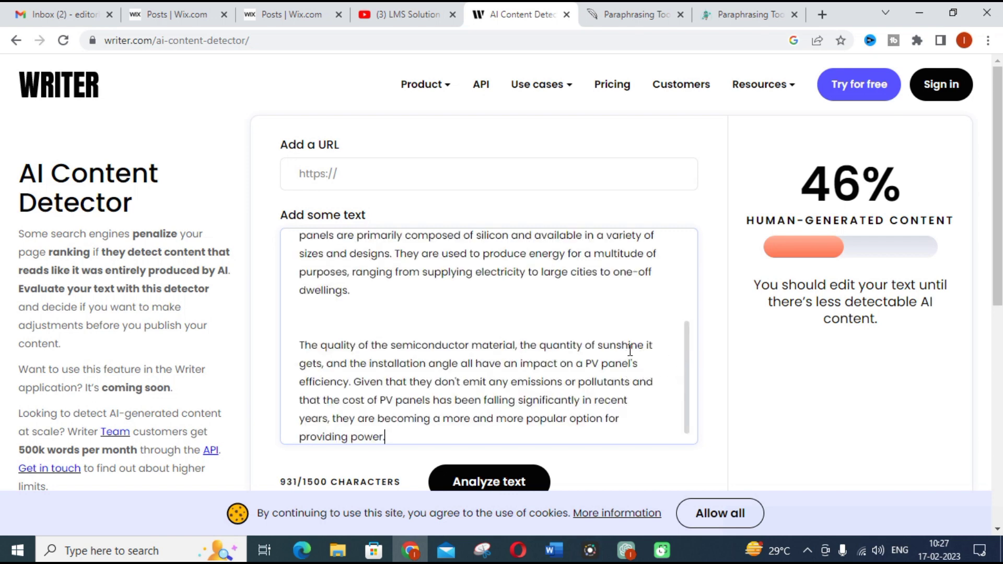
scroll(513, 345, down, 1)
click(490, 482)
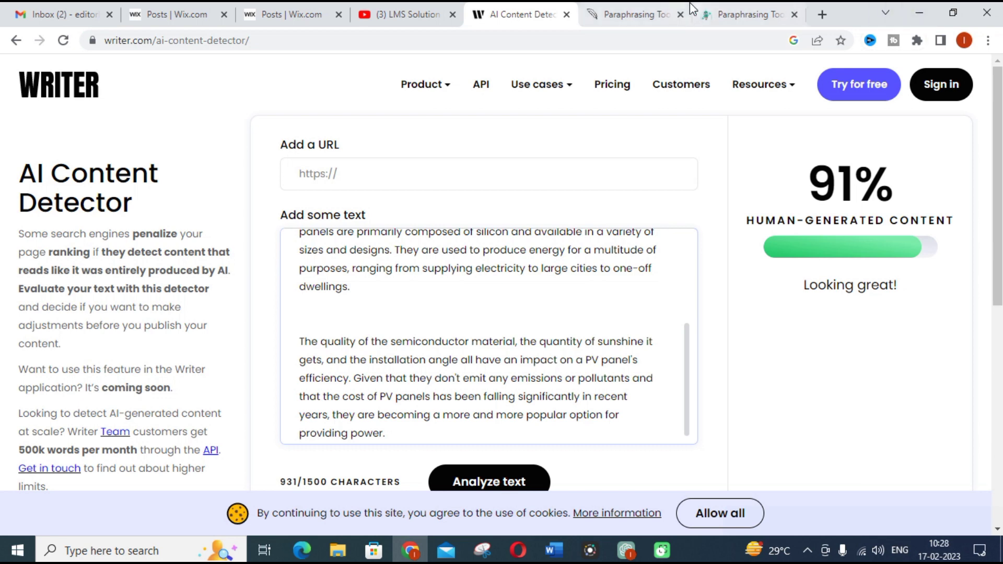
Paste the QuillBot version into the paraphraser.io Paraphrasing Tool, close the lower ad, and paraphrase the text in Fluency mode
click(647, 12)
click(732, 14)
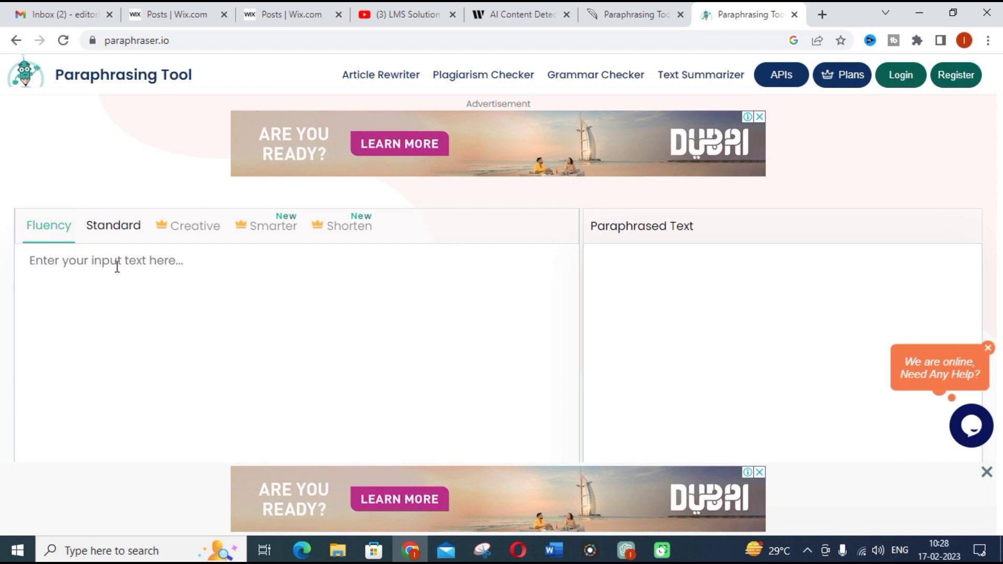
key(ctrl+v)
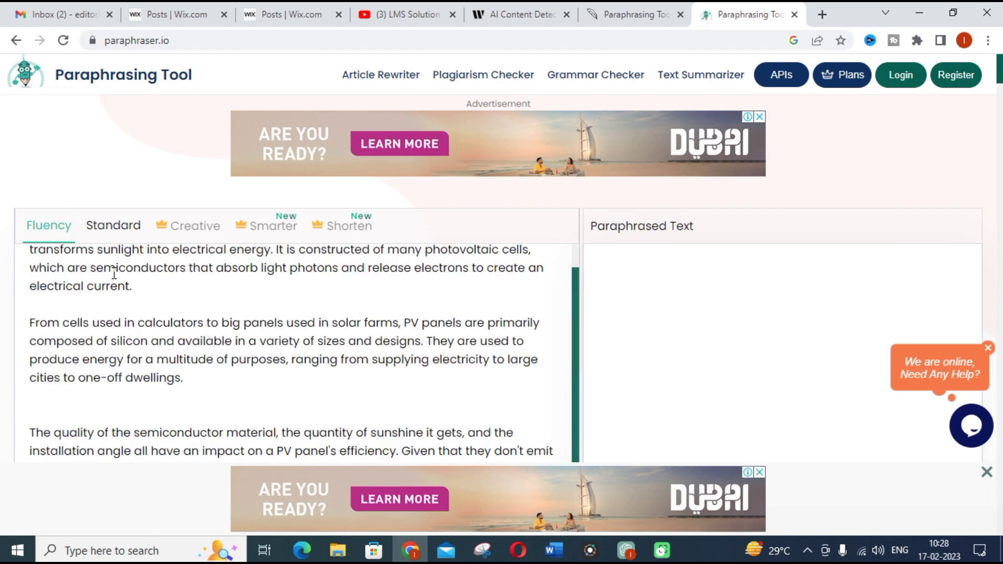
click(760, 473)
scroll(409, 397, down, 1)
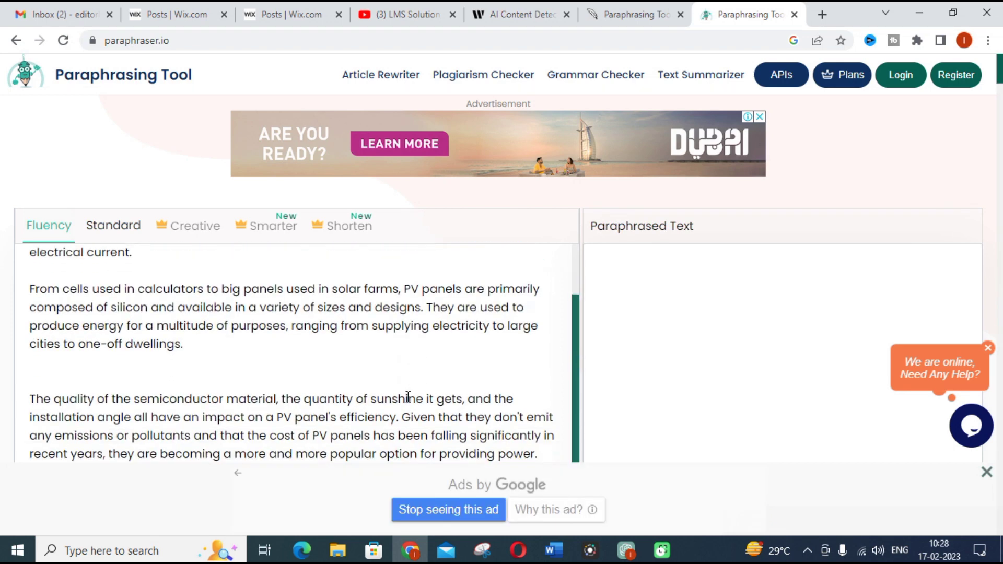
scroll(529, 434, down, 7)
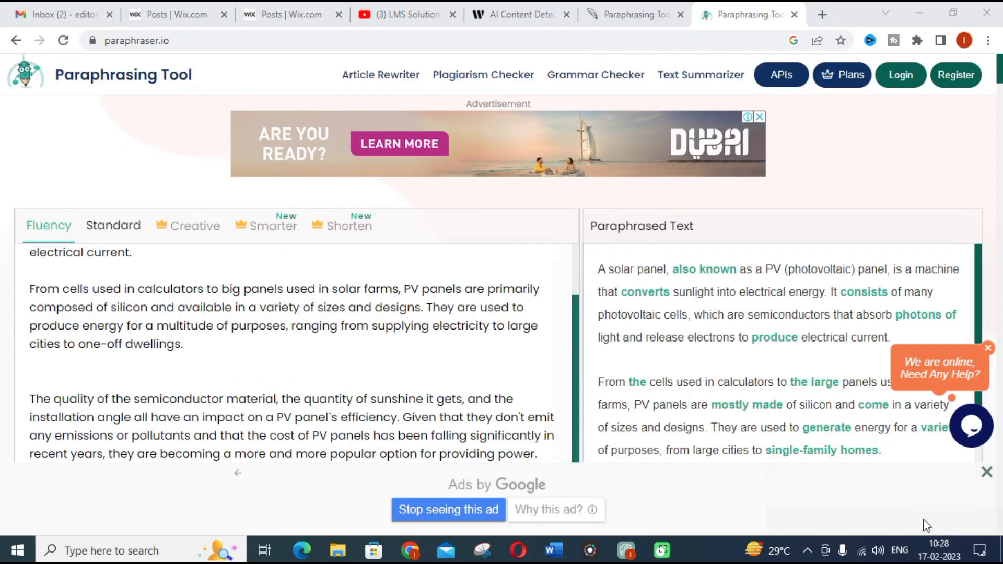
Replace the text in Writer's AI Content Detector with the complete paraphraser.io output and analyze it
drag(599, 270, 694, 474)
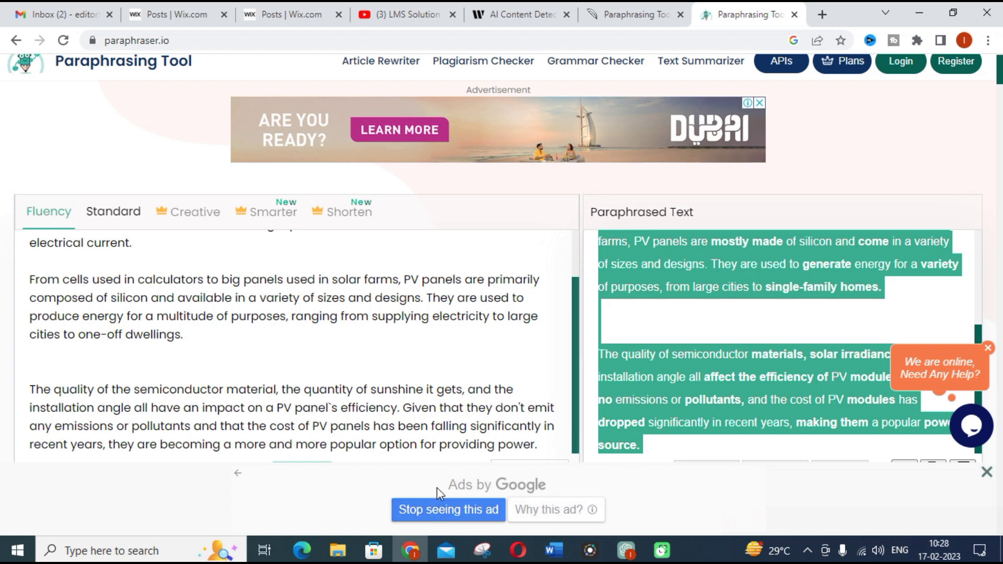
click(505, 12)
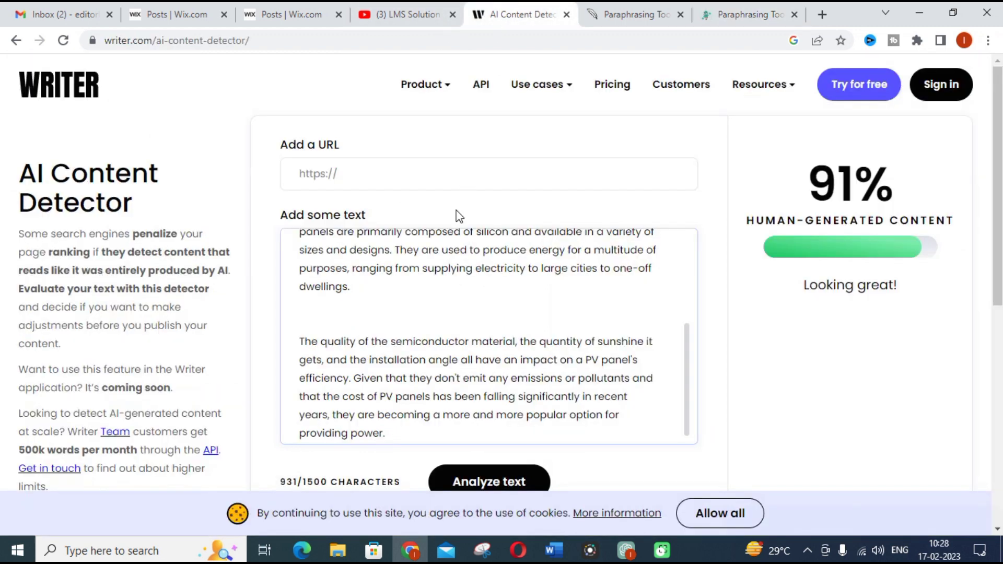
key(ctrl+a)
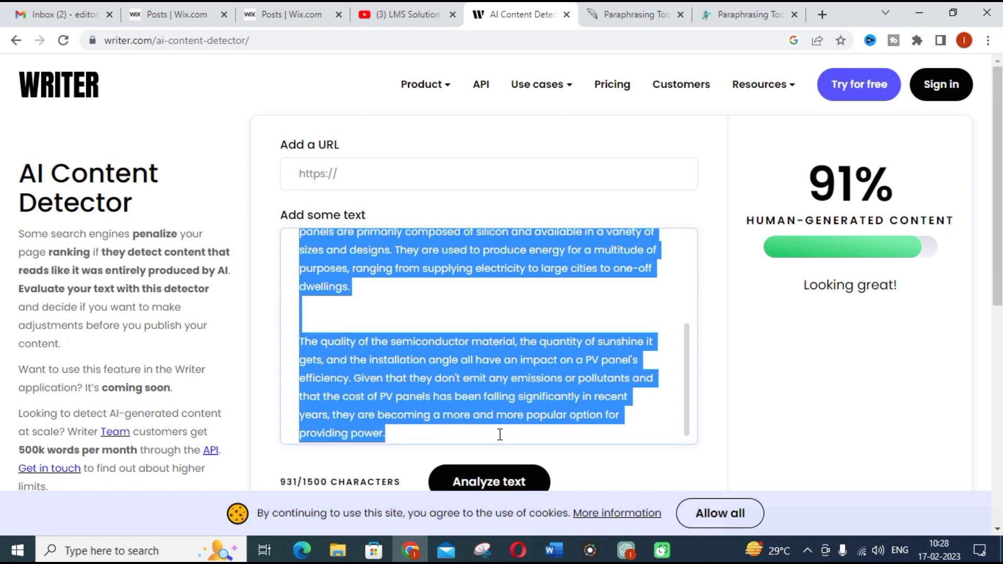
text(A solar panel, sometimes referred to as a PV (photovoltaic) panel, is a machine that transforms sunlight into electrical energy. It is constructed of many photovoltaic cells, which are semiconductors that absorb light photons and release electrons to create an electrical current.  From cells used in calculators to big panels used in solar farms, PV)
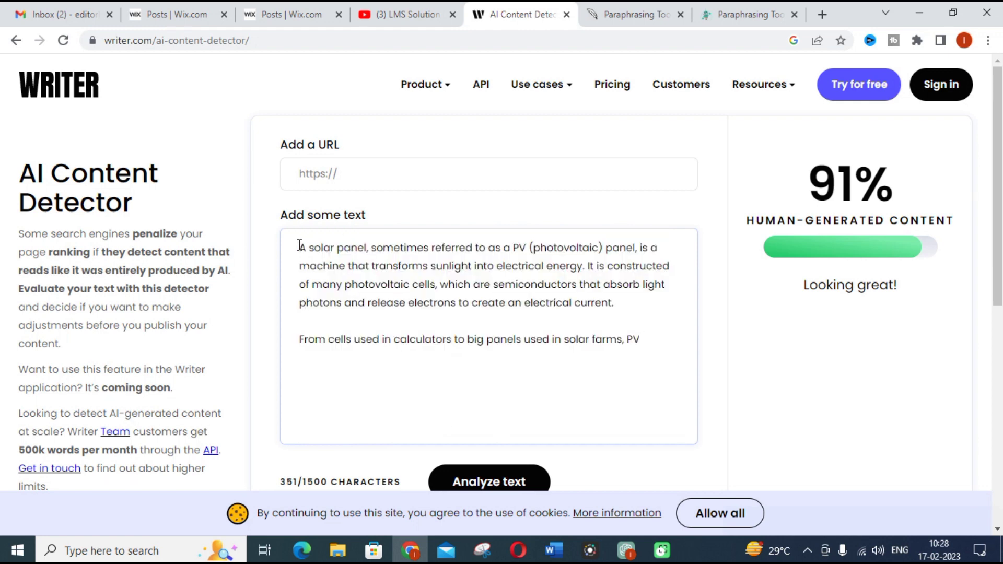
drag(301, 241, 701, 372)
key(BackSpace)
key(ctrl+v)
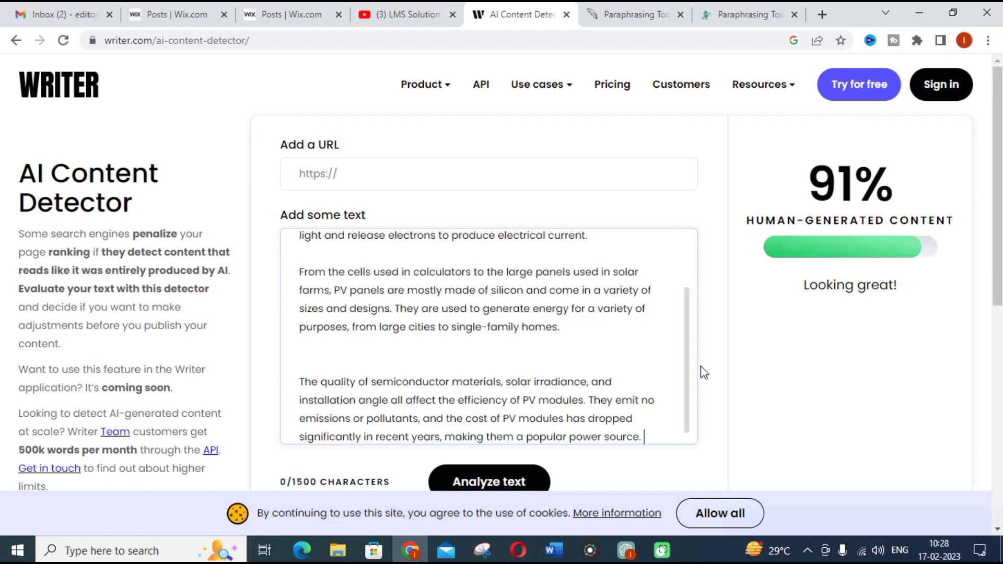
click(505, 483)
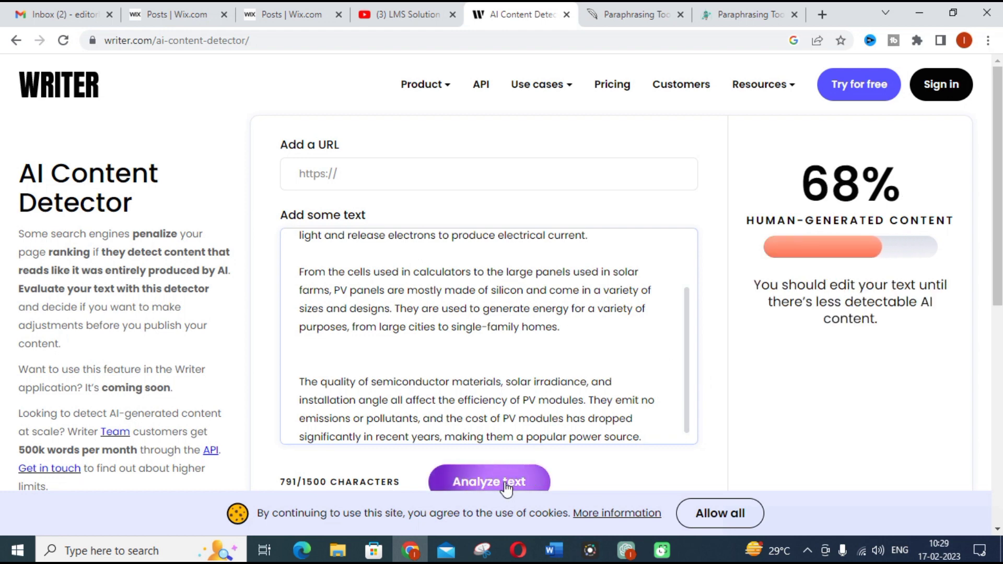
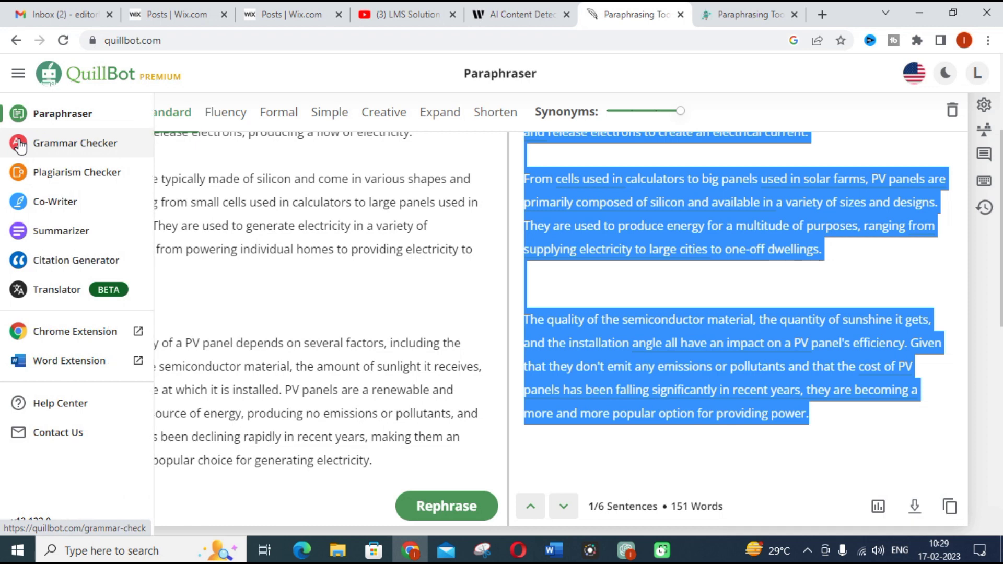
Open QuillBot's Grammar Checker and paste in the paraphraser.io version of the PV panel text for checking
click(101, 152)
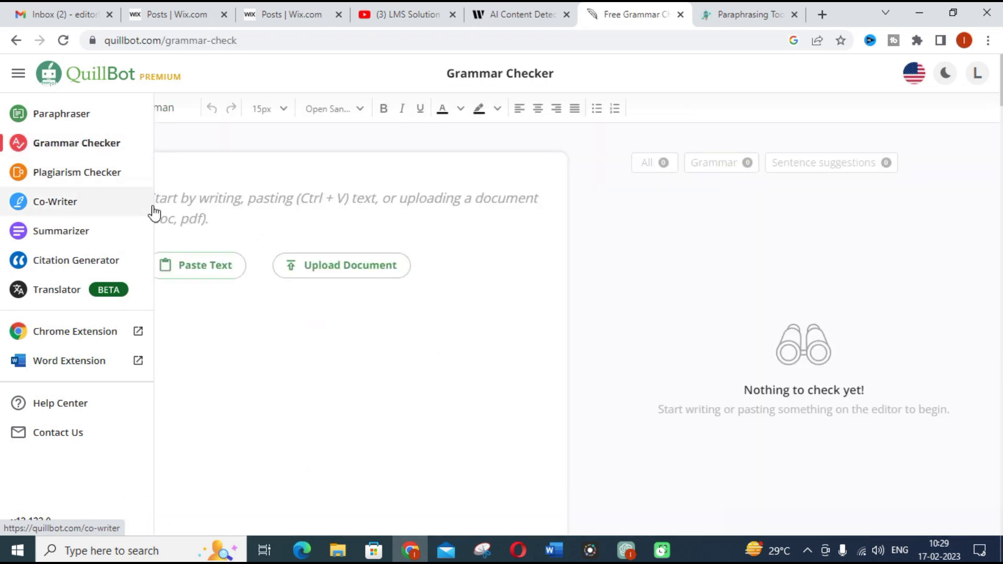
click(211, 218)
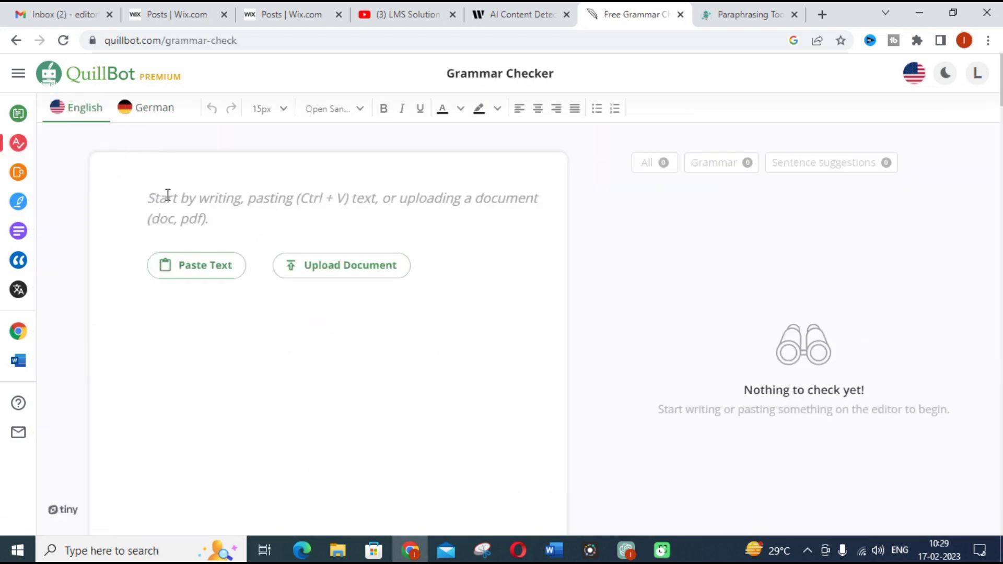
text(A solar panel, also known as a PV (photovoltaic) panel, is a machine that converts sunlight into electrical energy. It consists of many photovoltaic cells, which are semiconductors that absorb photons of light and release electrons to produce electrical current.  From the cells used in calculators to the large panels used in solar farms, PV panels are mostly made of silicon and come in a variety of sizes and designs. They are used to generate energy for a variety of purposes, from large cities to single-family homes.   The quality of semiconductor materials, solar irradiance, and installation angle all affect the efficiency of PV modules. They emit no emissions or pollutants, and the cost of PV modules has dropped significantly in recent years, making them a popular power source.)
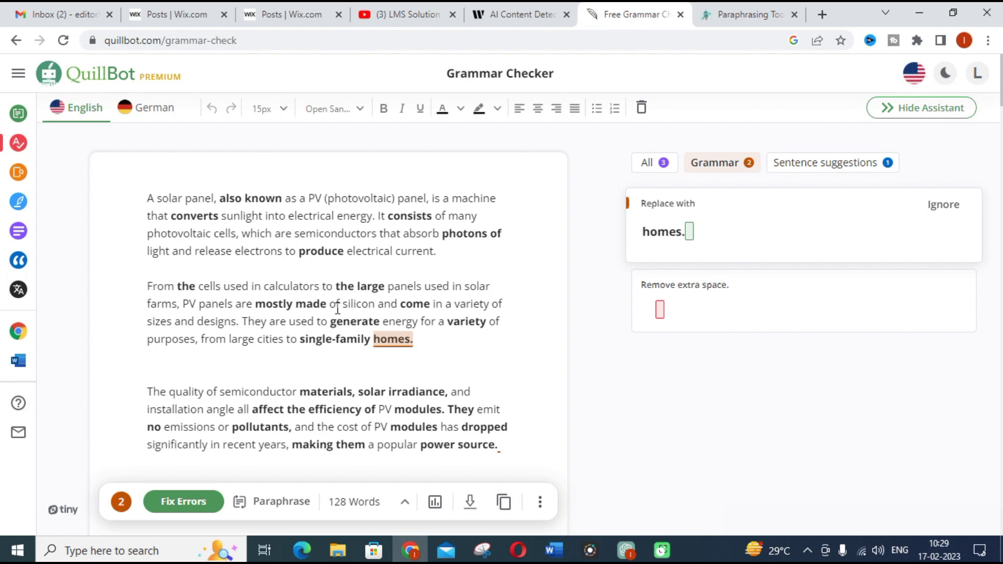
click(530, 11)
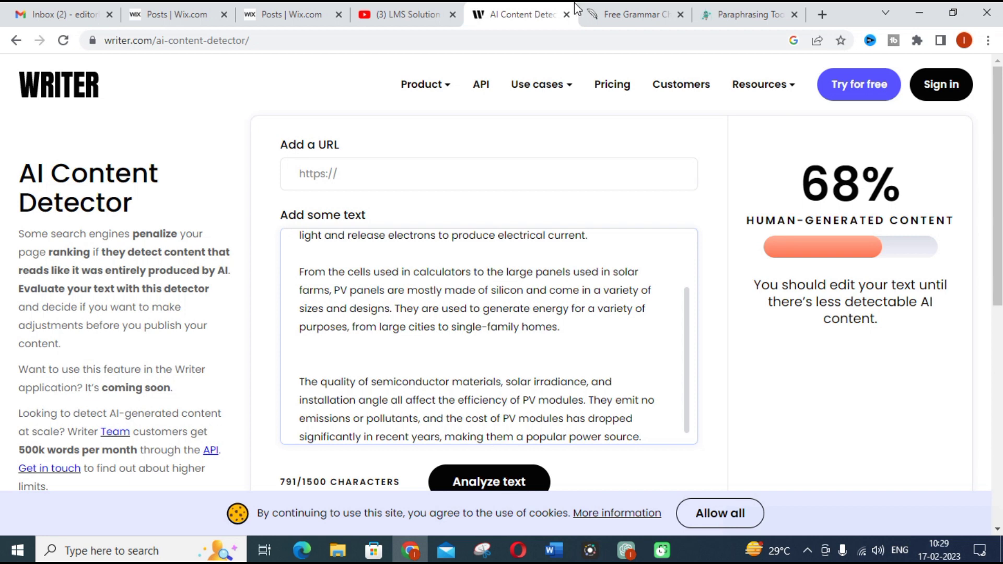
mouse_move(761, 84)
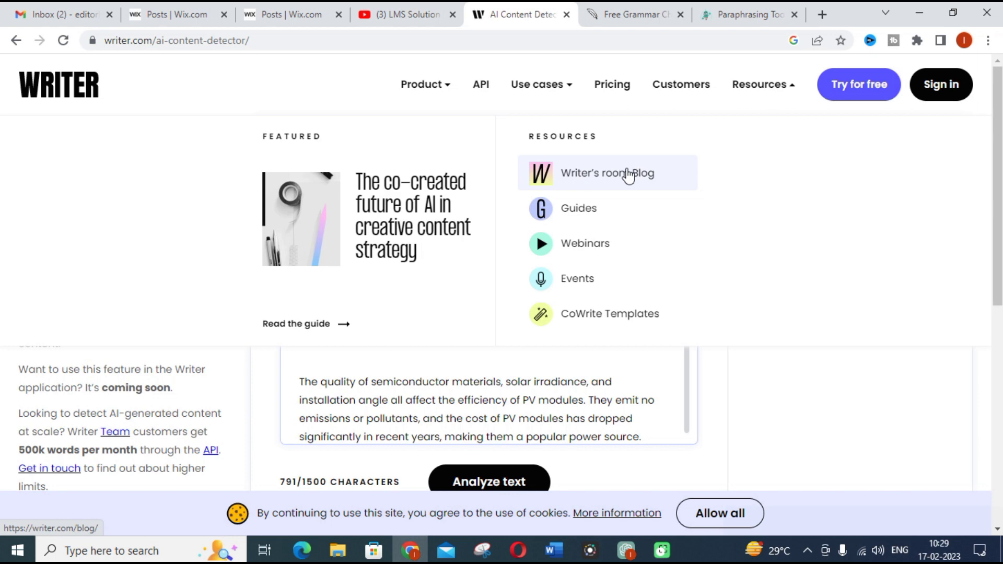
click(647, 11)
click(737, 14)
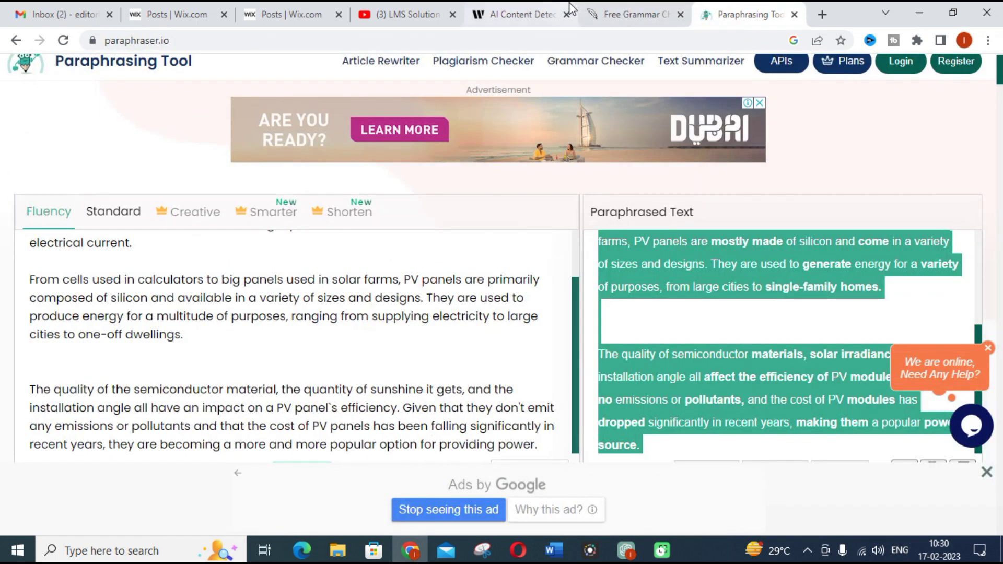
click(638, 11)
click(737, 14)
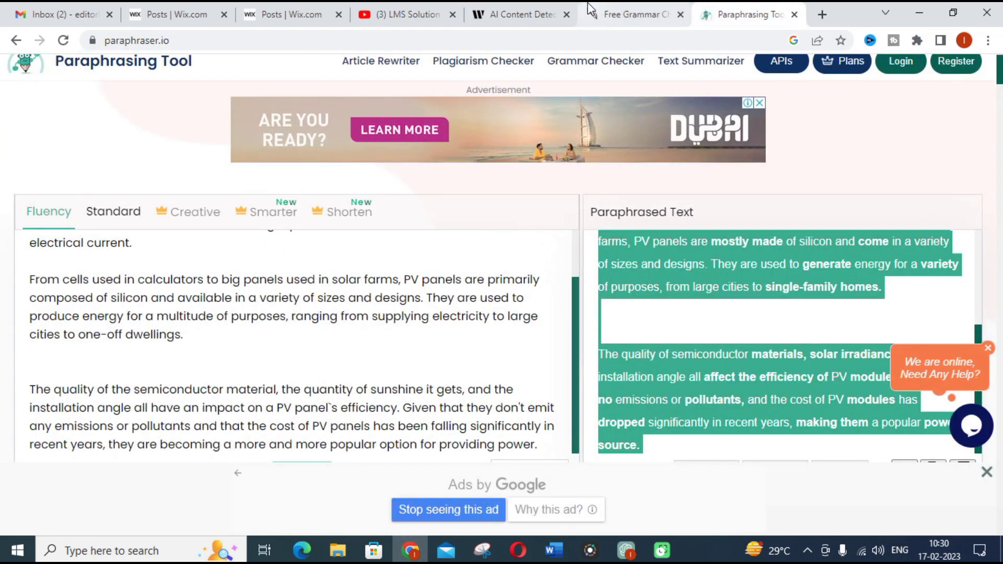
click(631, 10)
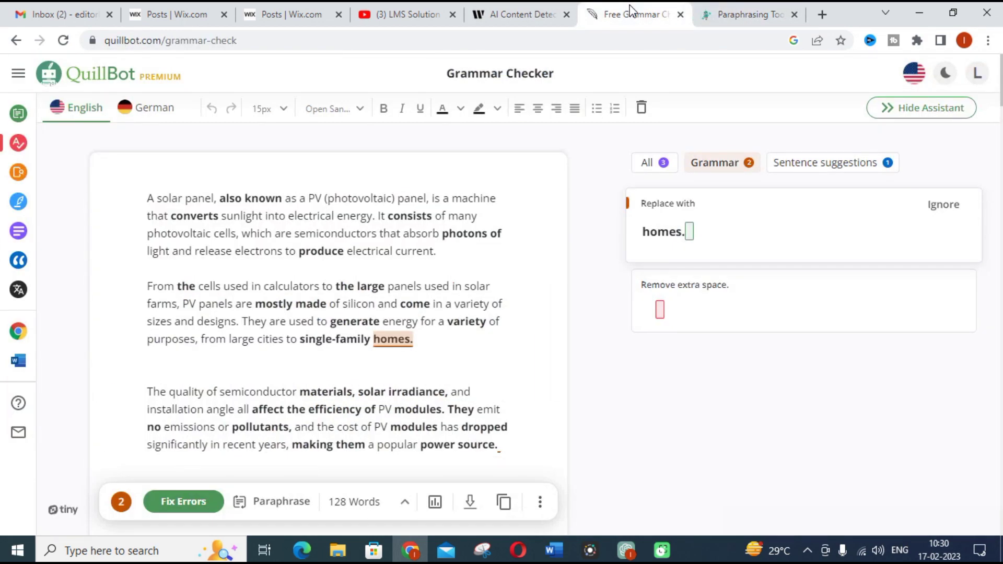